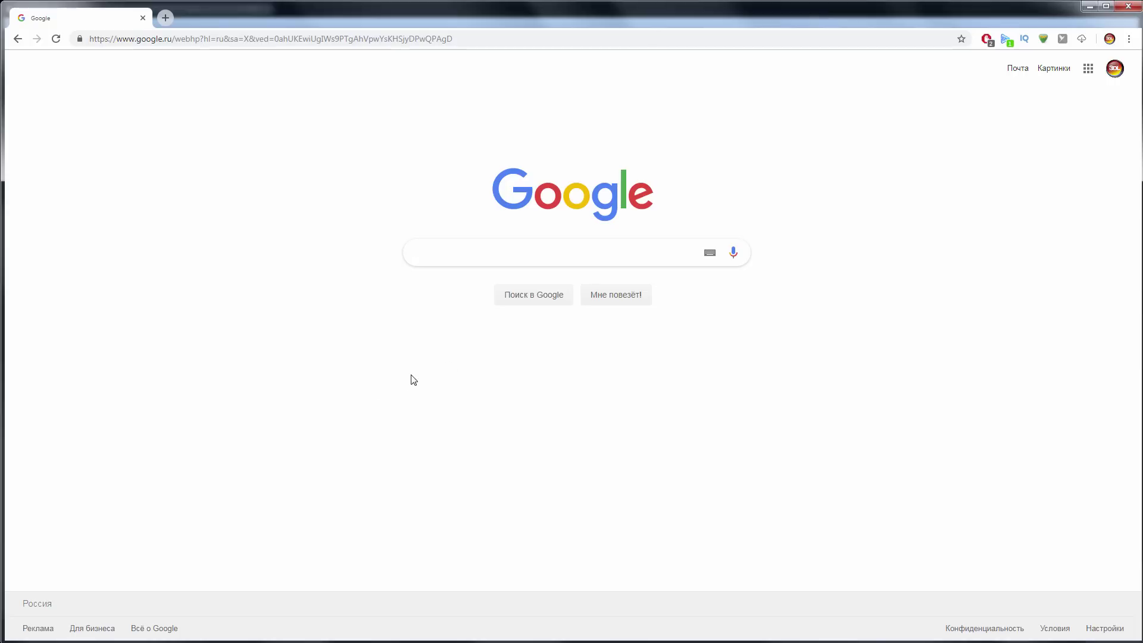
- Search Google Images for "night wood"
click(1054, 68)
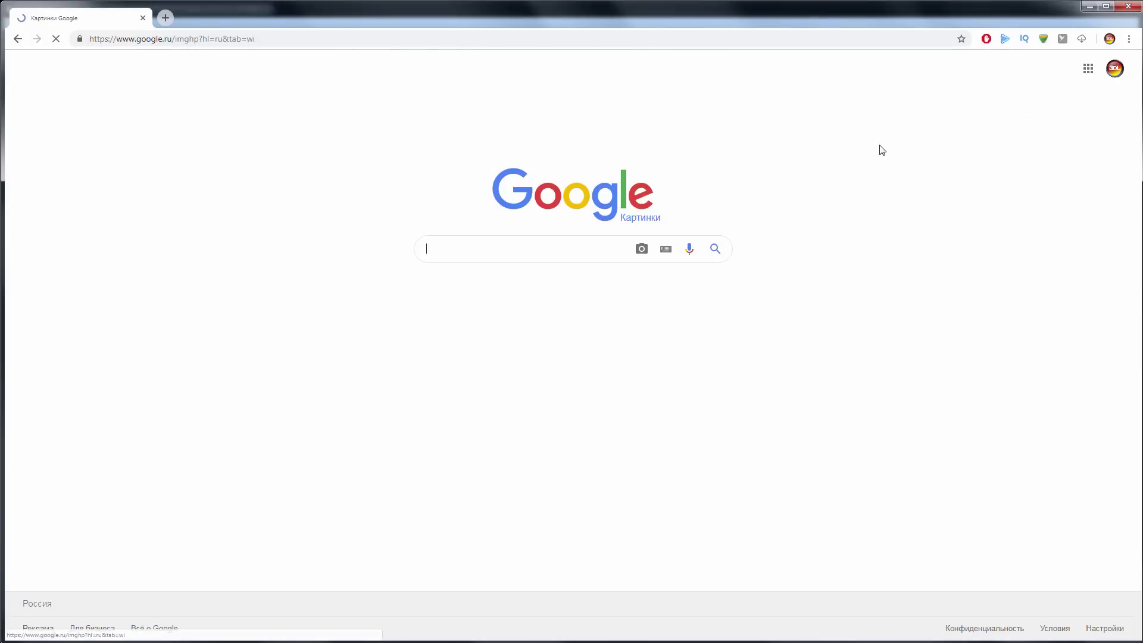
text(night wood)
key(Return)
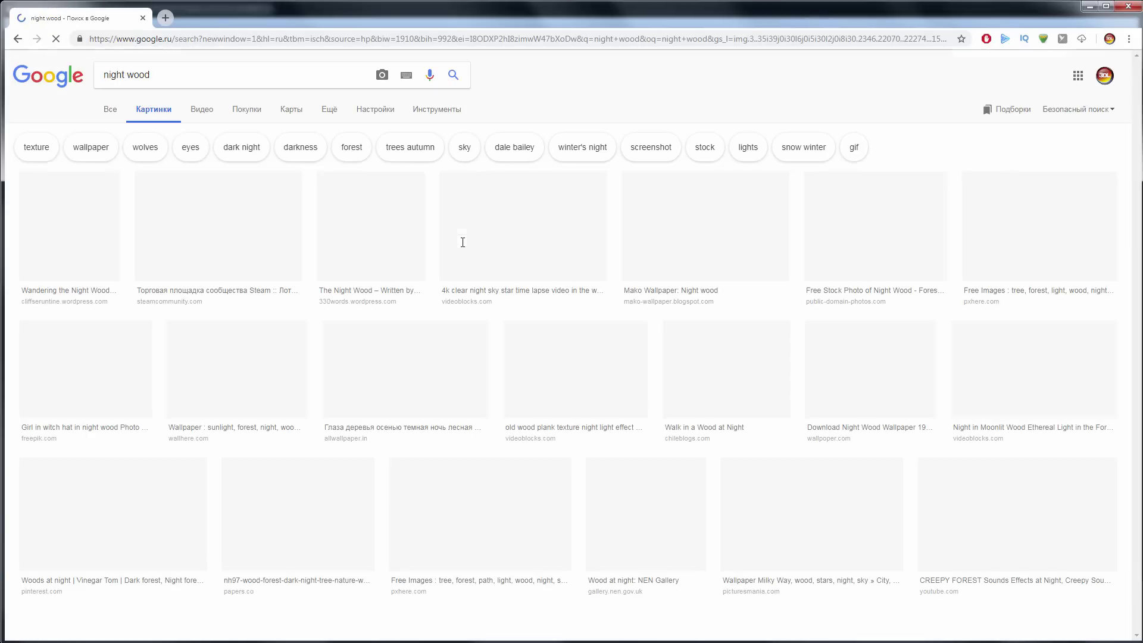
- Find the bluish "Haunted Forest - Night audio atmosphere" picture among the image results and copy the image to the clipboard
scroll(865, 286, down, 3)
scroll(865, 285, down, 18)
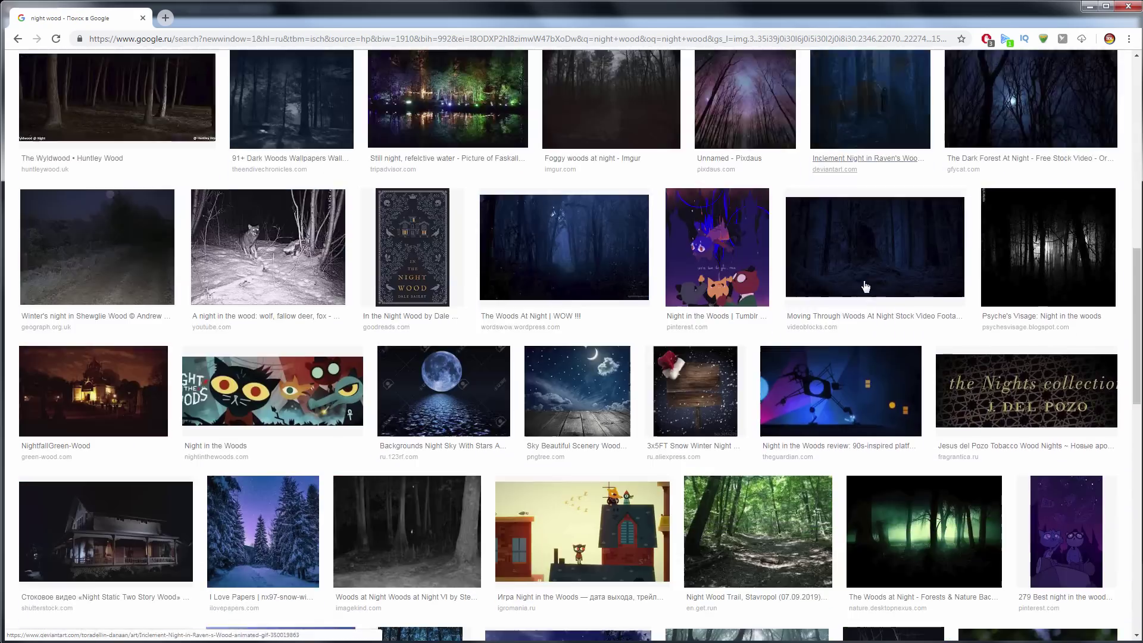
scroll(866, 286, down, 20)
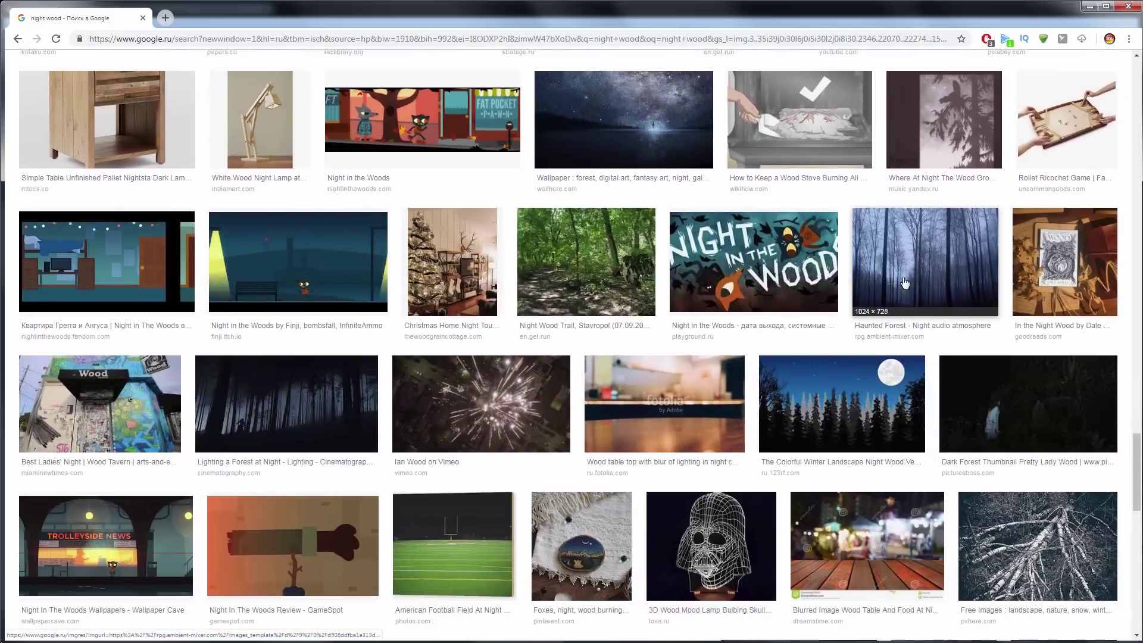
click(903, 279)
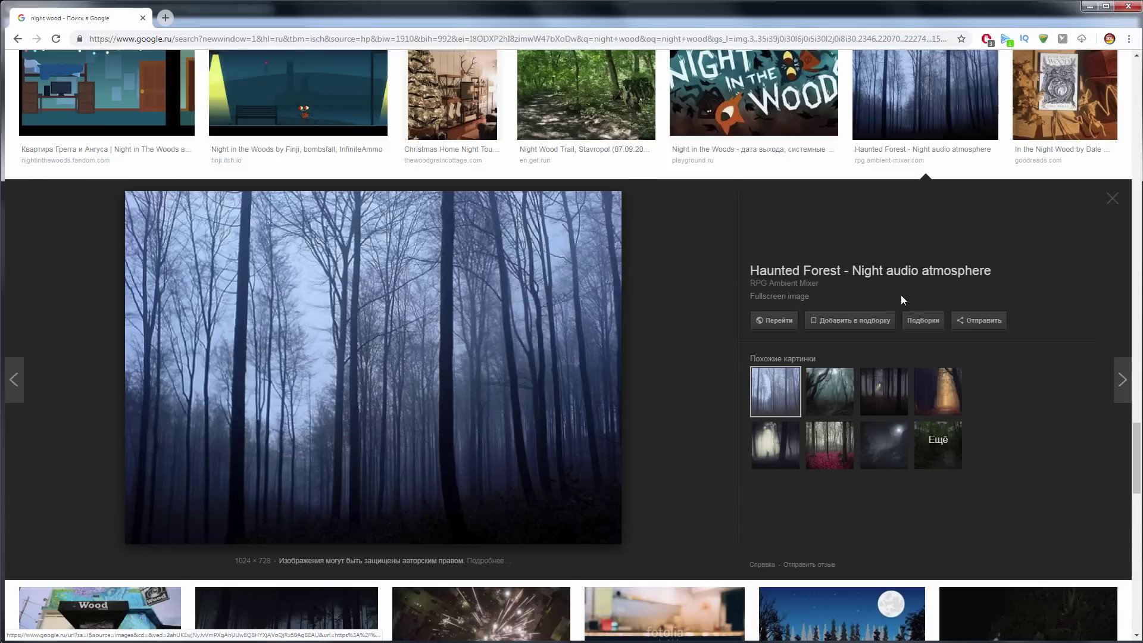
right_click(409, 331)
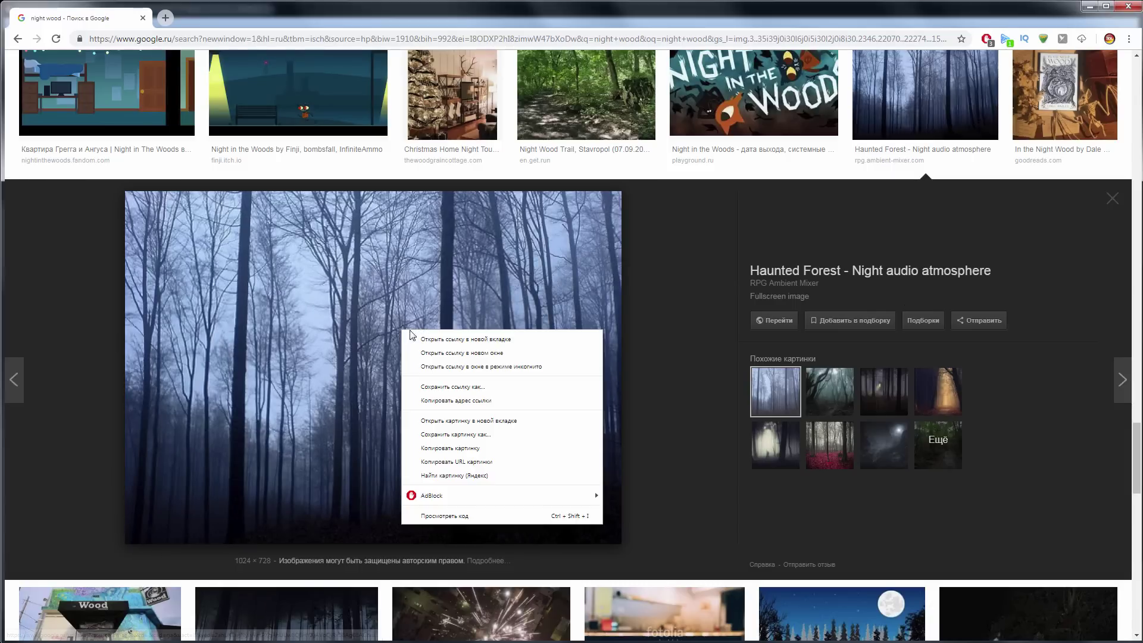
click(473, 448)
- Switch to 3D LUT Creator, paste the copied forest picture as the reference image and show it side by side with the photo
click(1090, 6)
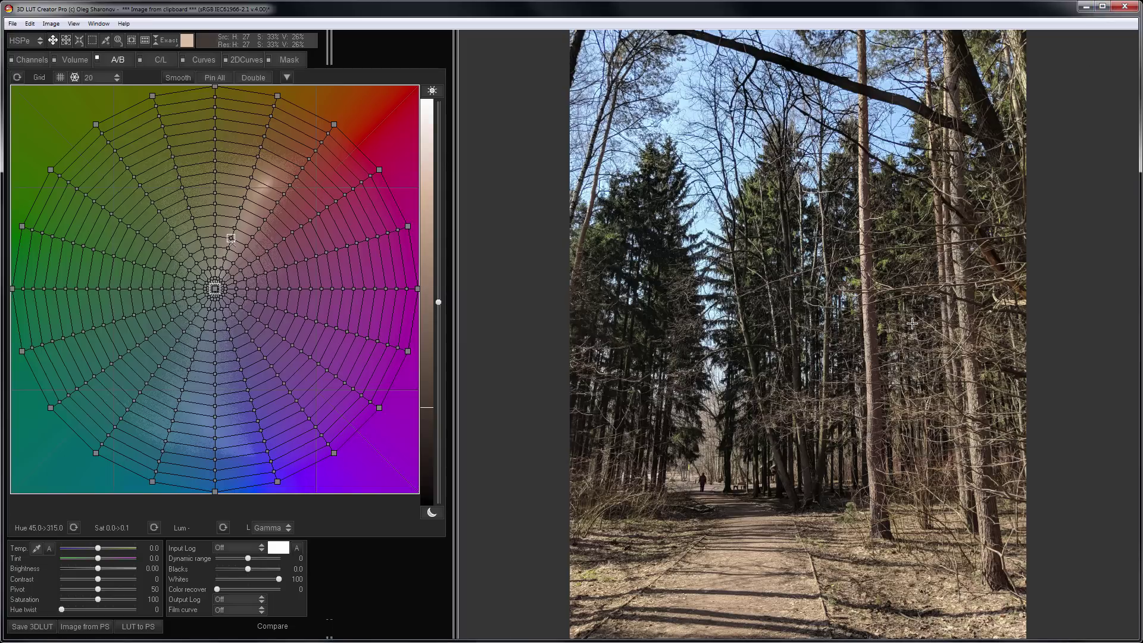
key(ctrl+shift+v)
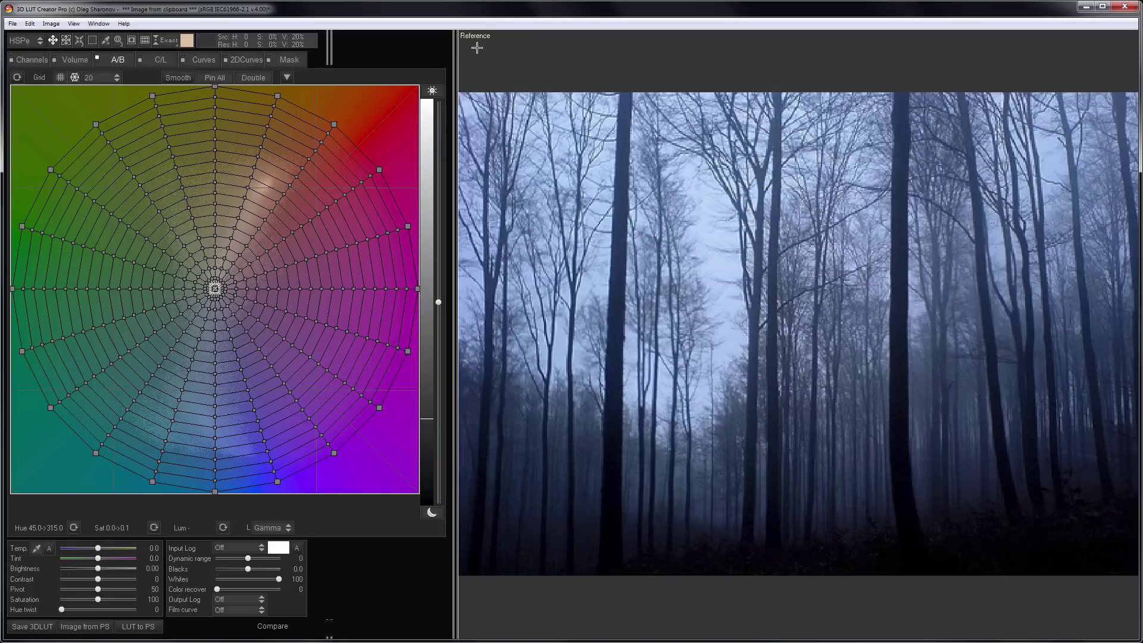
key(c)
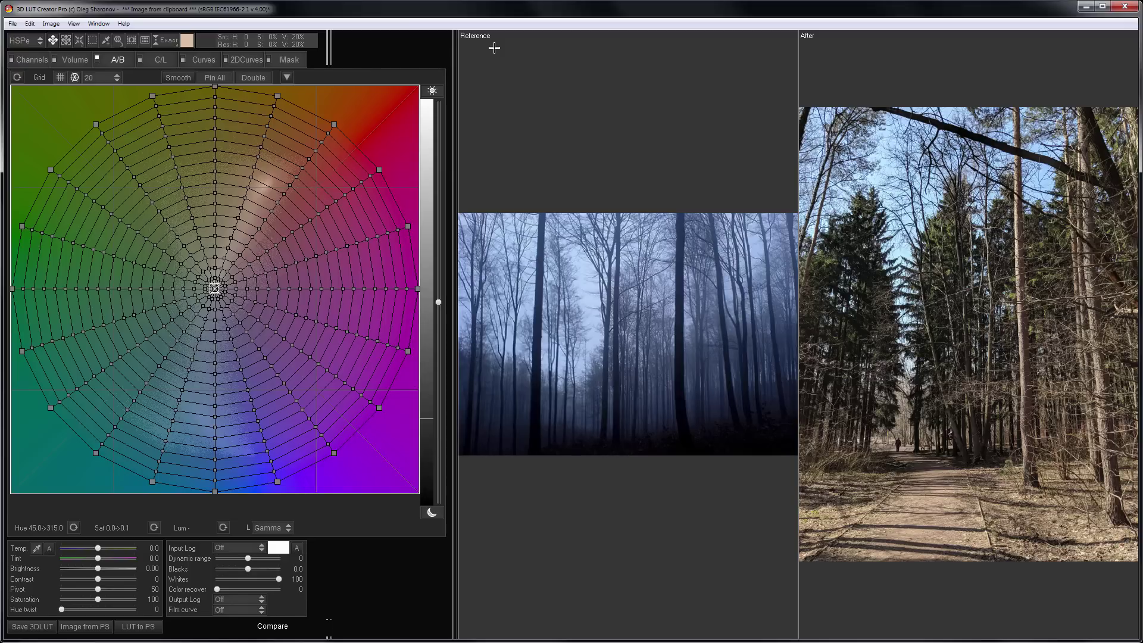
- Grade the photo's RGB curves to match the reference image, using the Average method
click(210, 60)
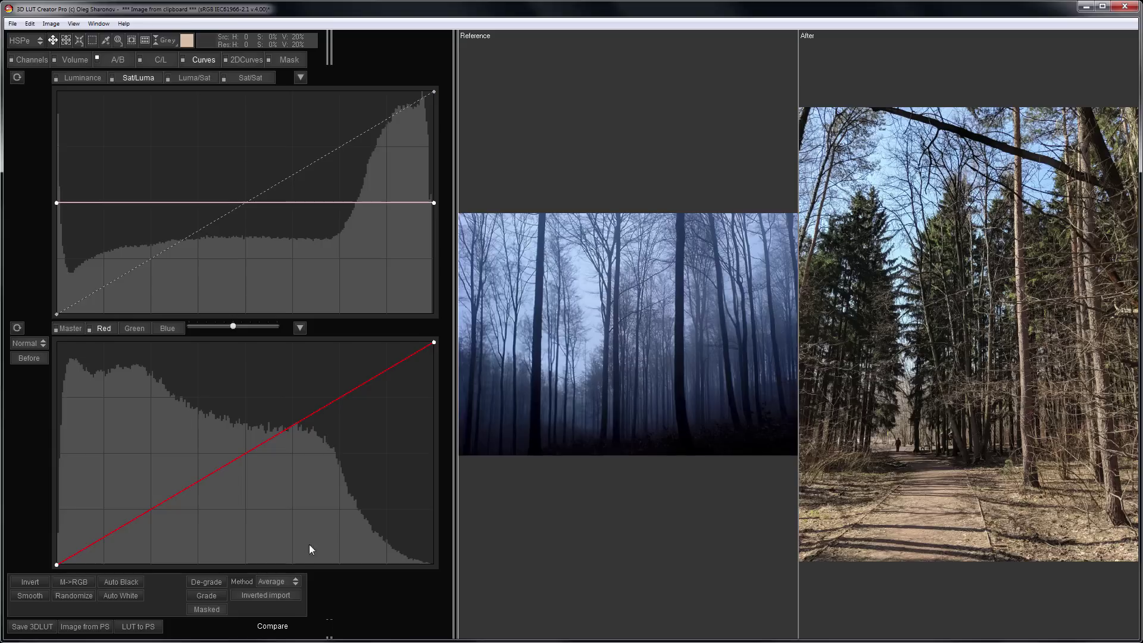
click(290, 582)
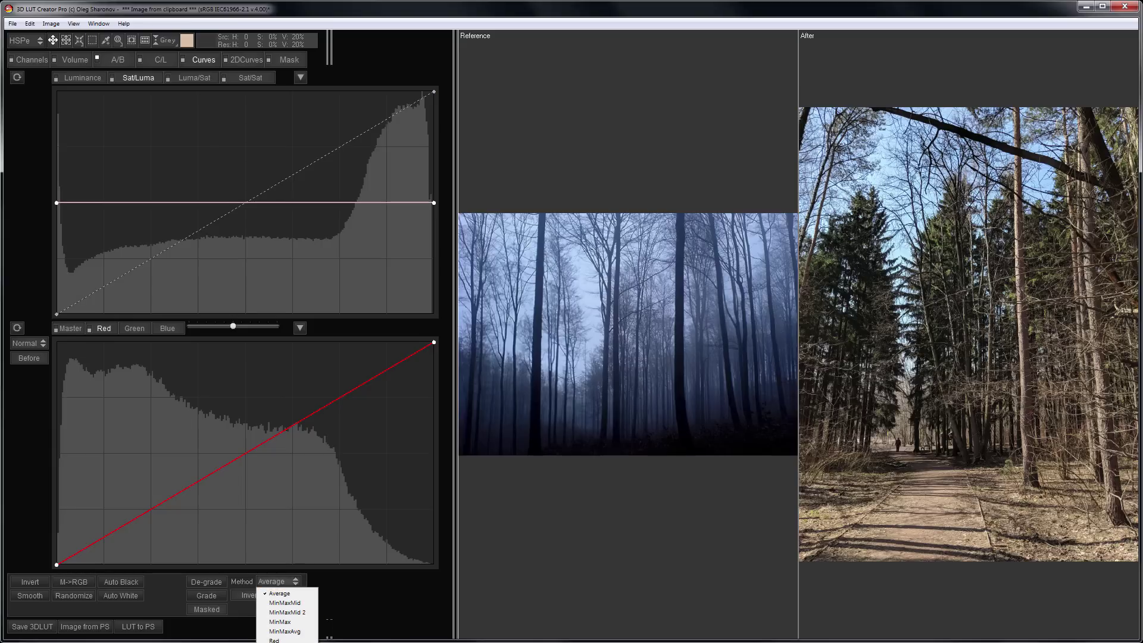
click(295, 594)
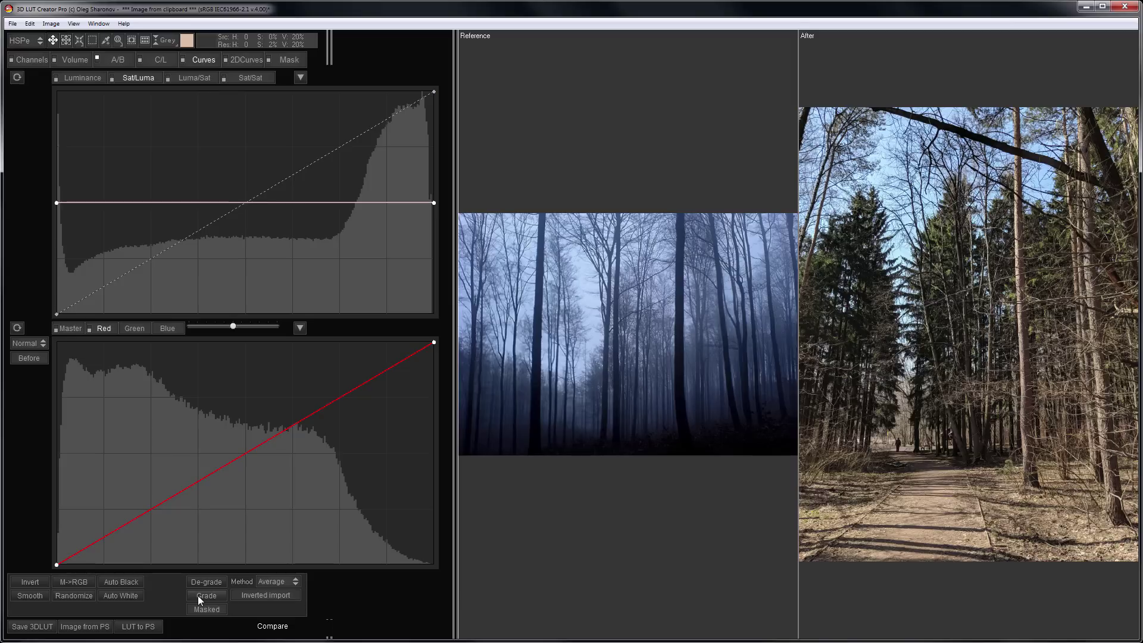
click(213, 599)
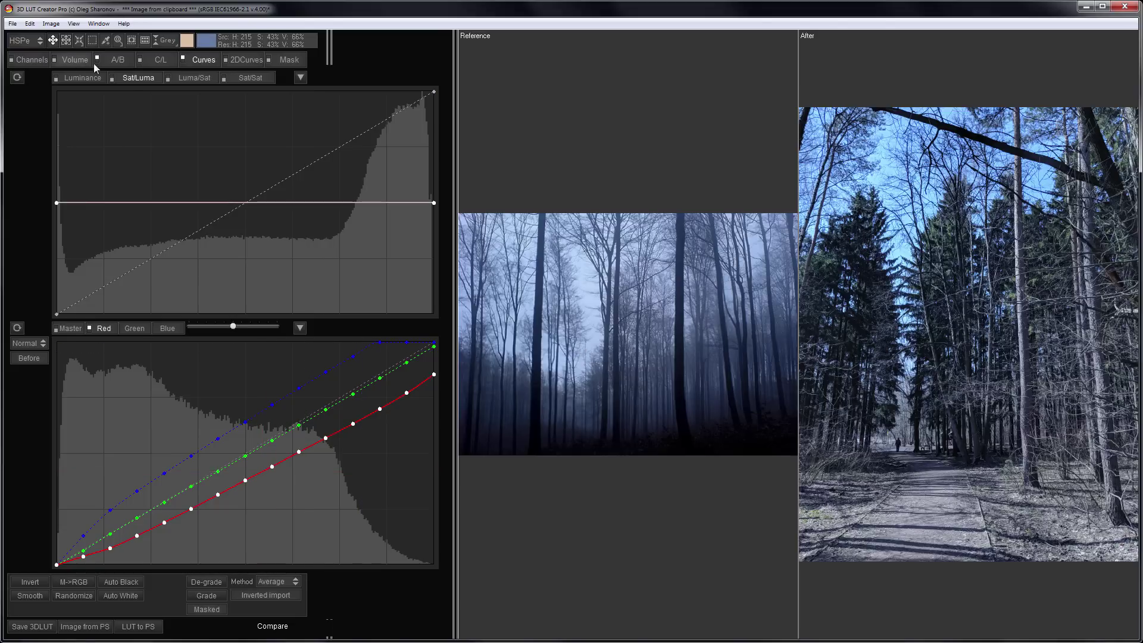
- Darken and flatten the photo by setting Brightness to -3.65 and Contrast to -29 in the A/B settings
click(117, 61)
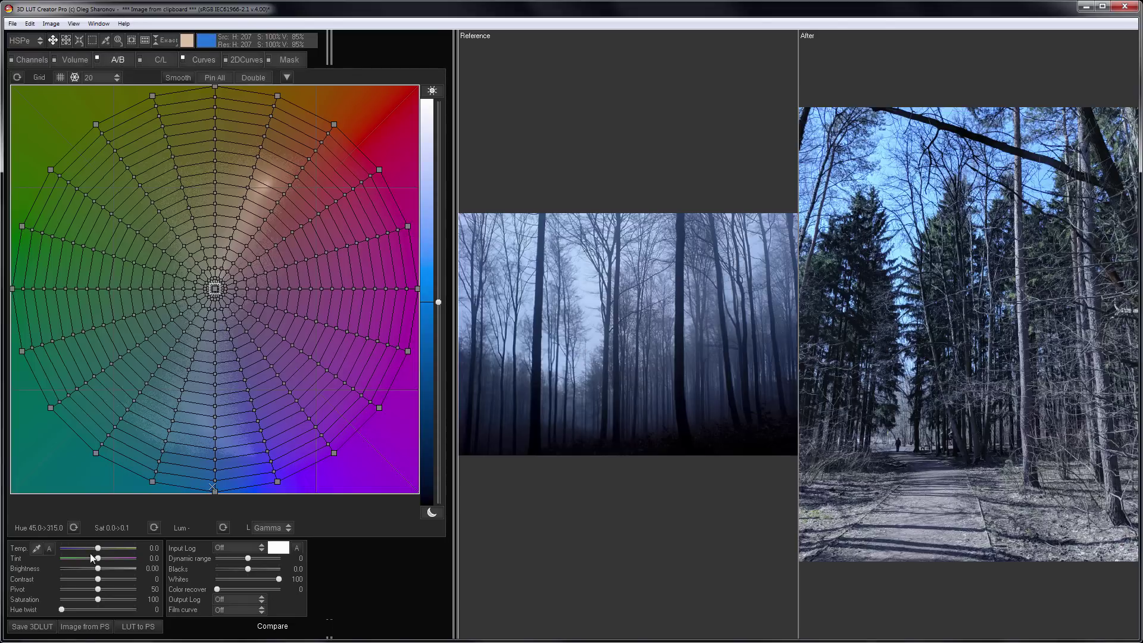
mouse_move(97, 569)
mouse_down()
mouse_move(65, 575)
mouse_move(84, 584)
mouse_up()
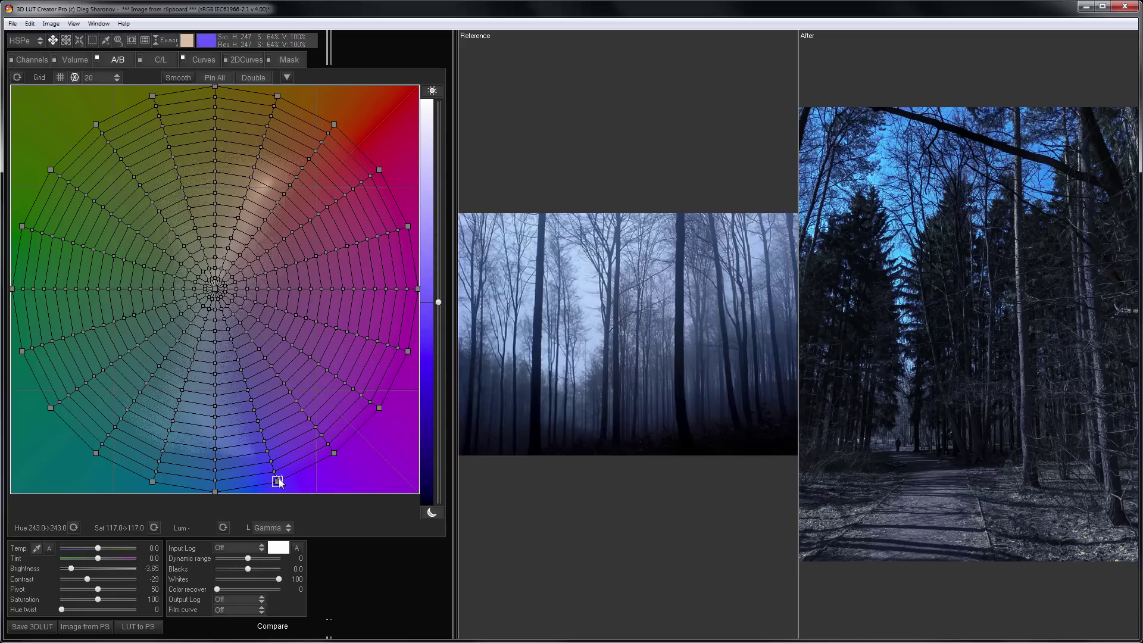
- Desaturate the six outer blue-to-green grid points to about 17, lower their luminance to -55, and set the overall Saturation to 82
drag(279, 482, 18, 346)
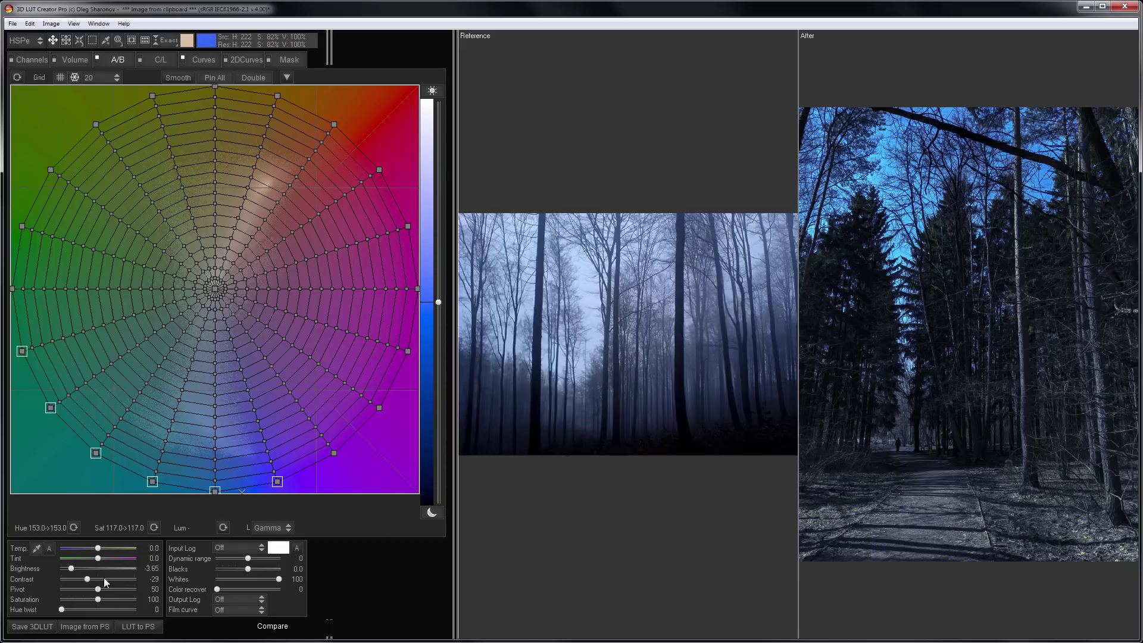
drag(125, 539, 125, 371)
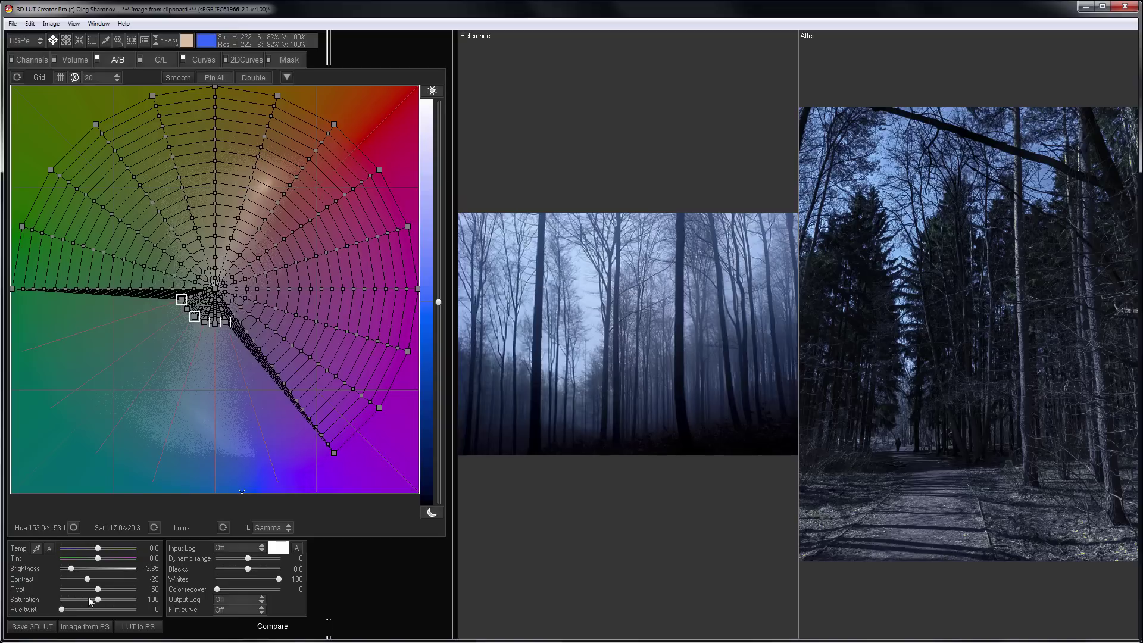
drag(98, 599, 67, 609)
drag(66, 607, 81, 609)
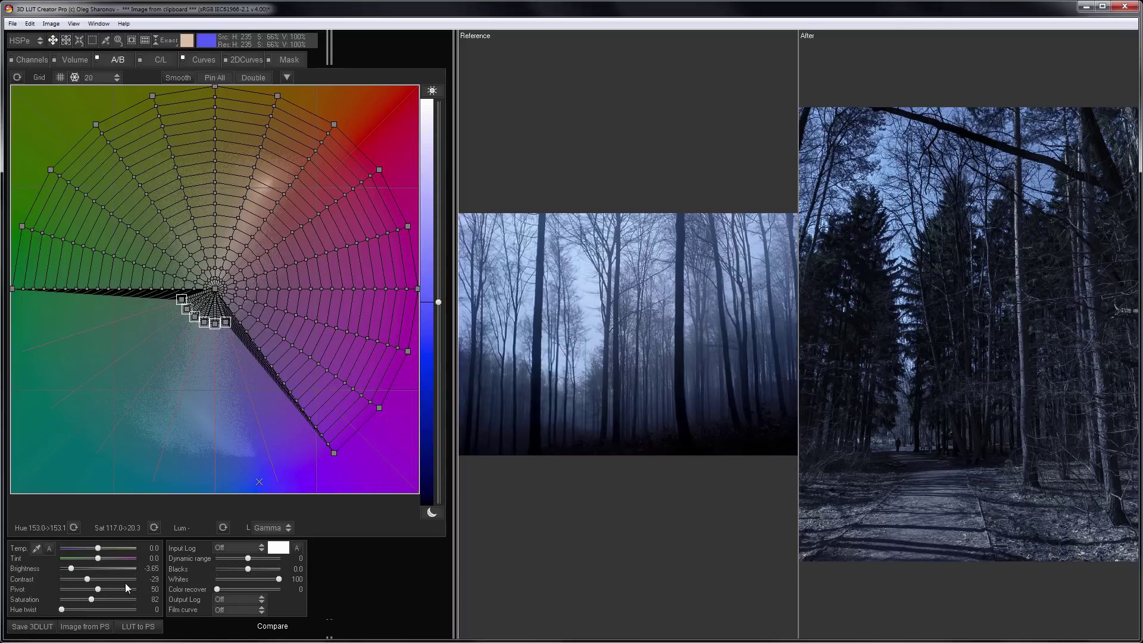
mouse_move(120, 529)
mouse_down()
mouse_move(99, 528)
mouse_move(109, 528)
mouse_up()
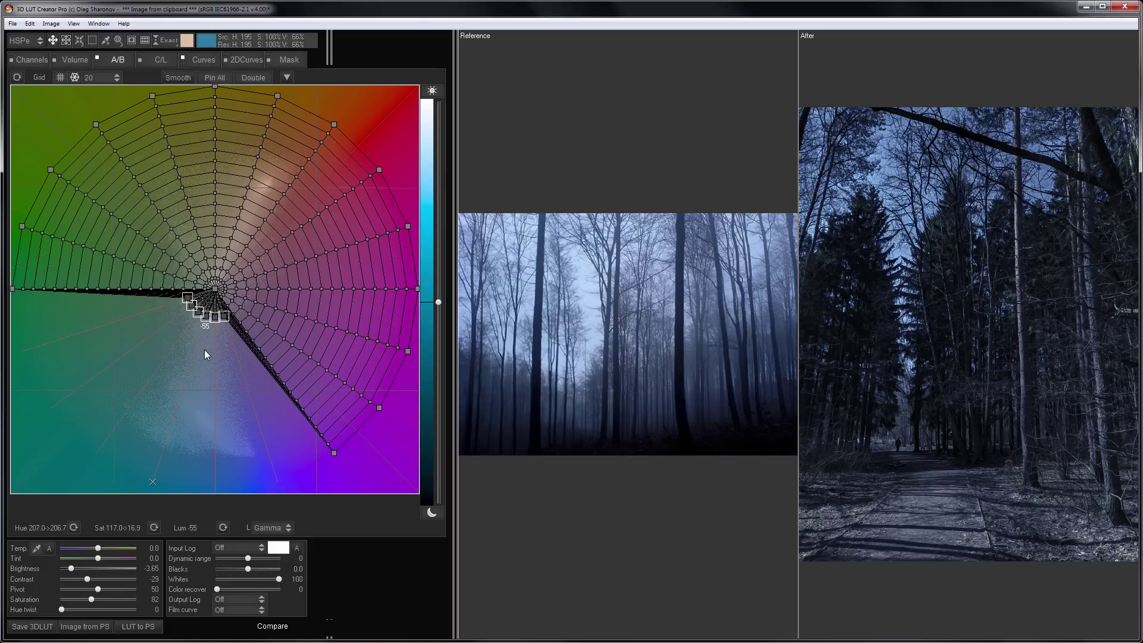
- Tilt the Sat/Luma curve by lowering its saturated end to 60 and raising its unsaturated end to 189
click(205, 62)
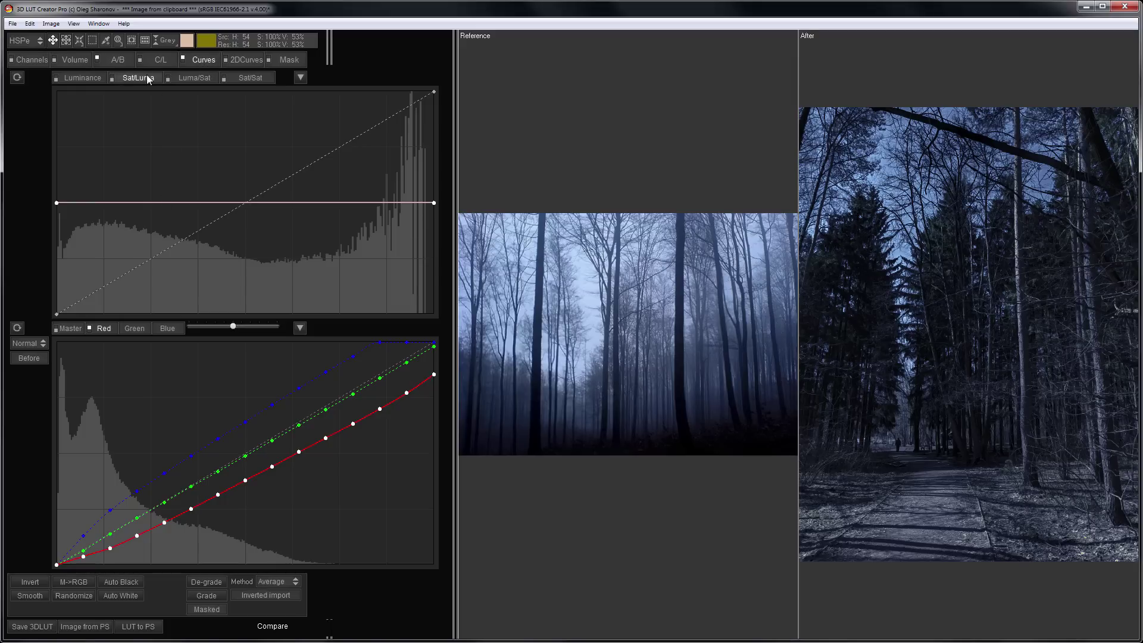
drag(435, 203, 448, 262)
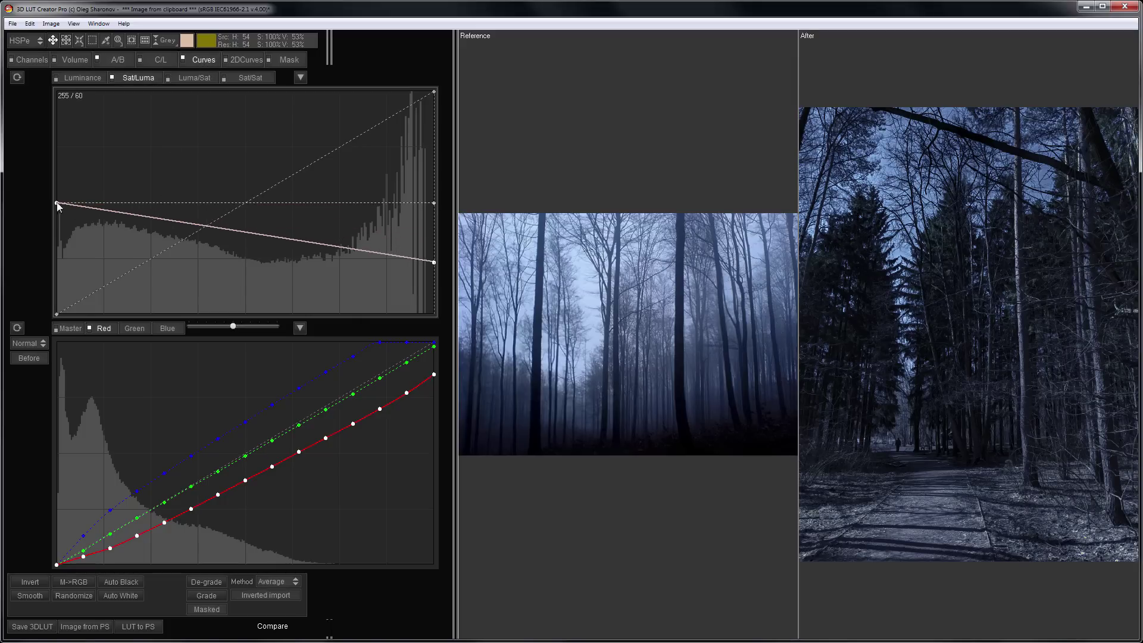
drag(56, 203, 45, 153)
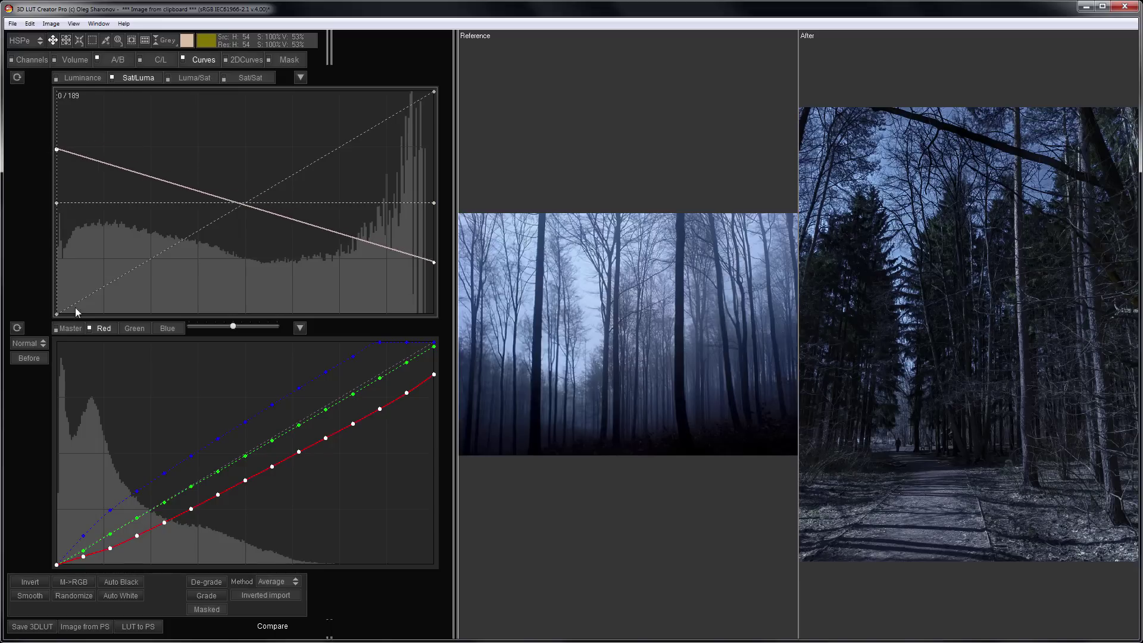
- Lift the Master curve's black point to 11, pull down its shadows and white end, and add a point at 153/128
click(69, 328)
drag(53, 564, 49, 555)
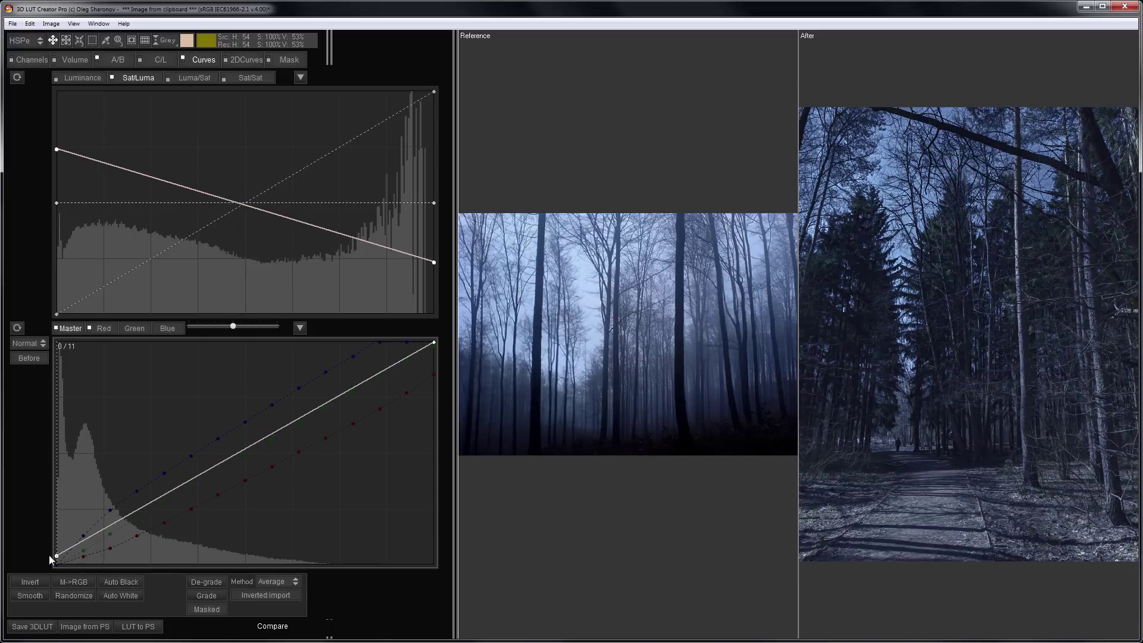
click(137, 518)
drag(138, 523, 140, 530)
drag(438, 343, 445, 379)
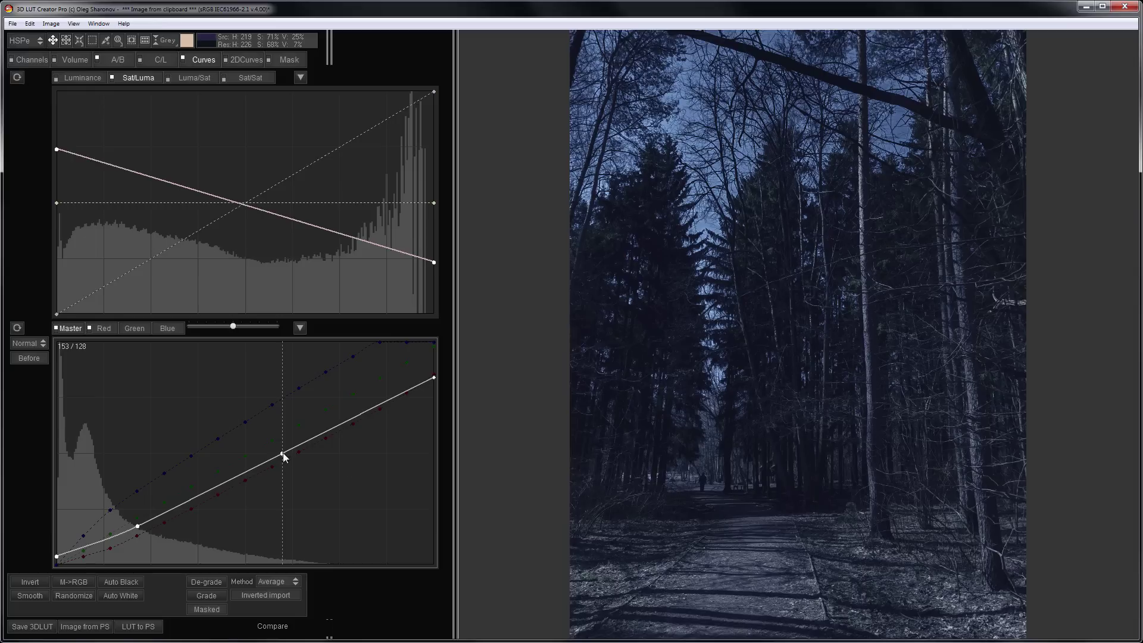
click(281, 454)
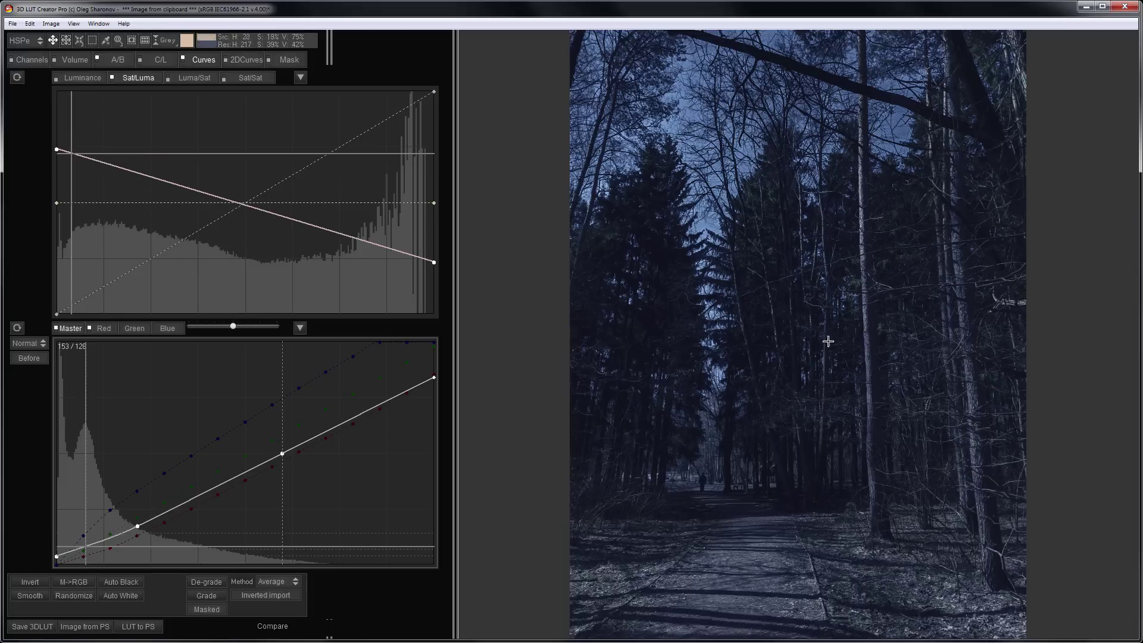
- Compare the graded photo with the original, examining the detail in the branches, the trees and the figure on the path
key(c)
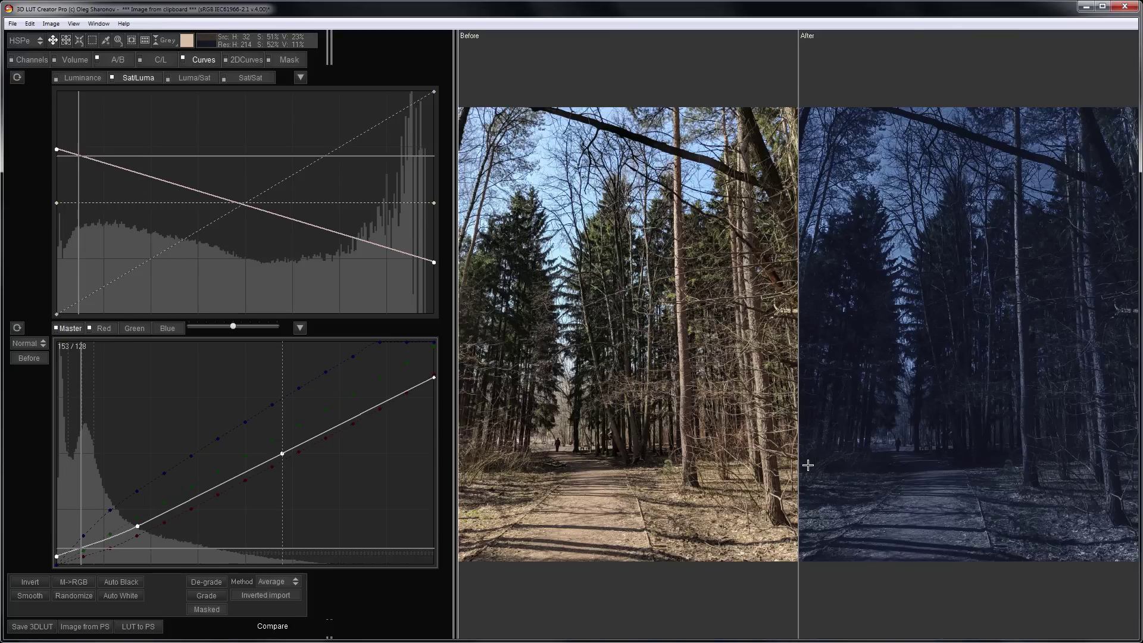
key(c)
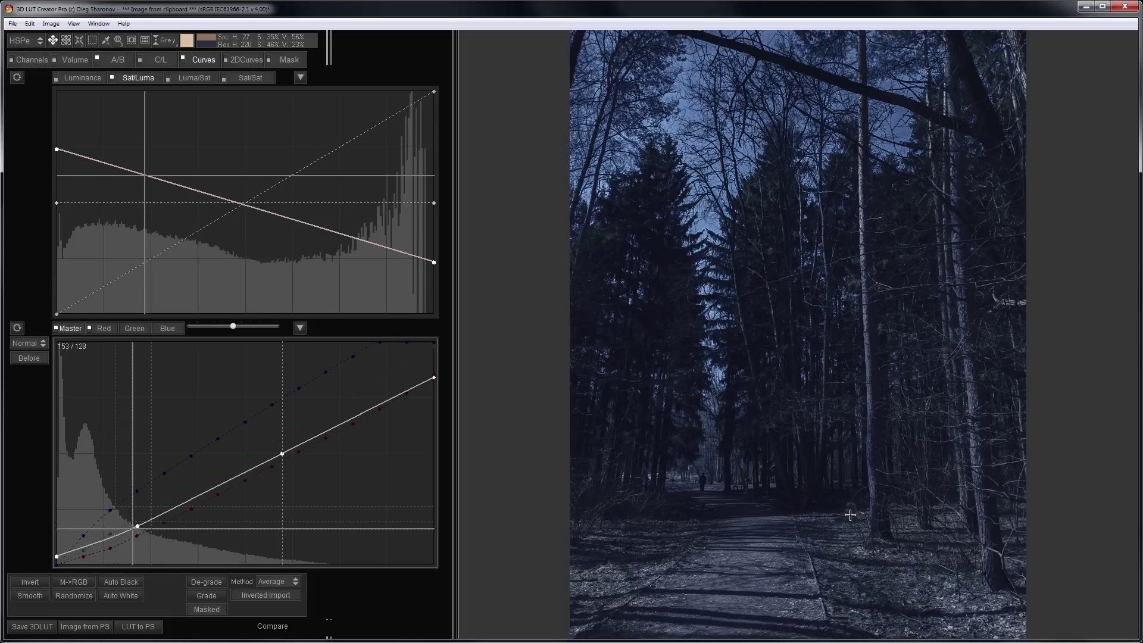
scroll(850, 515, up, 3)
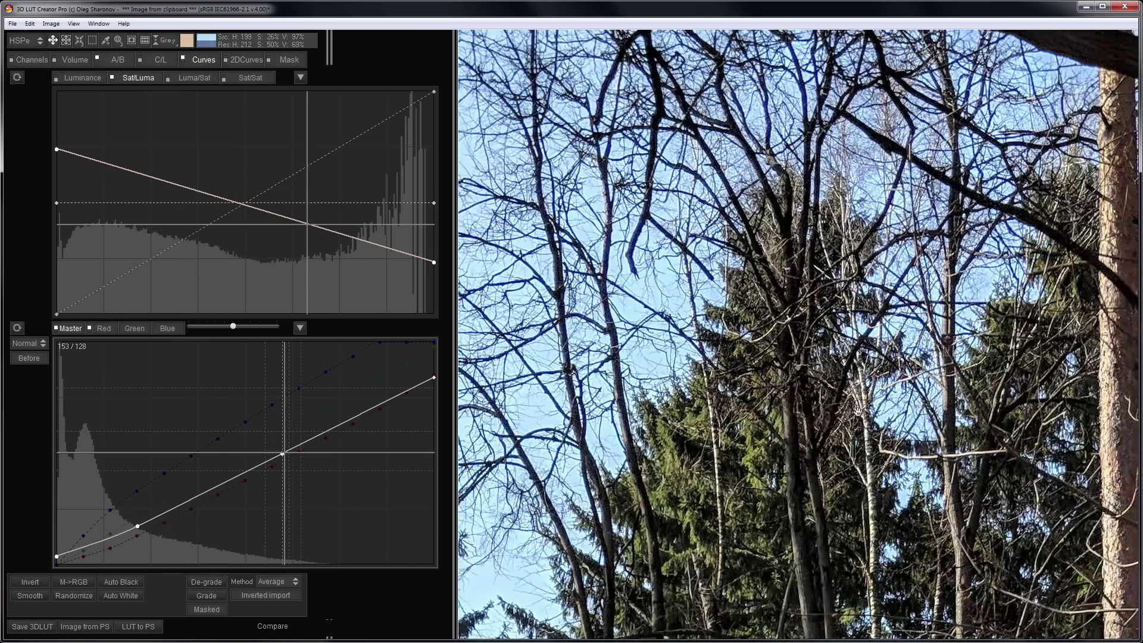
drag(966, 548, 699, 492)
scroll(700, 492, down, 3)
scroll(856, 554, up, 2)
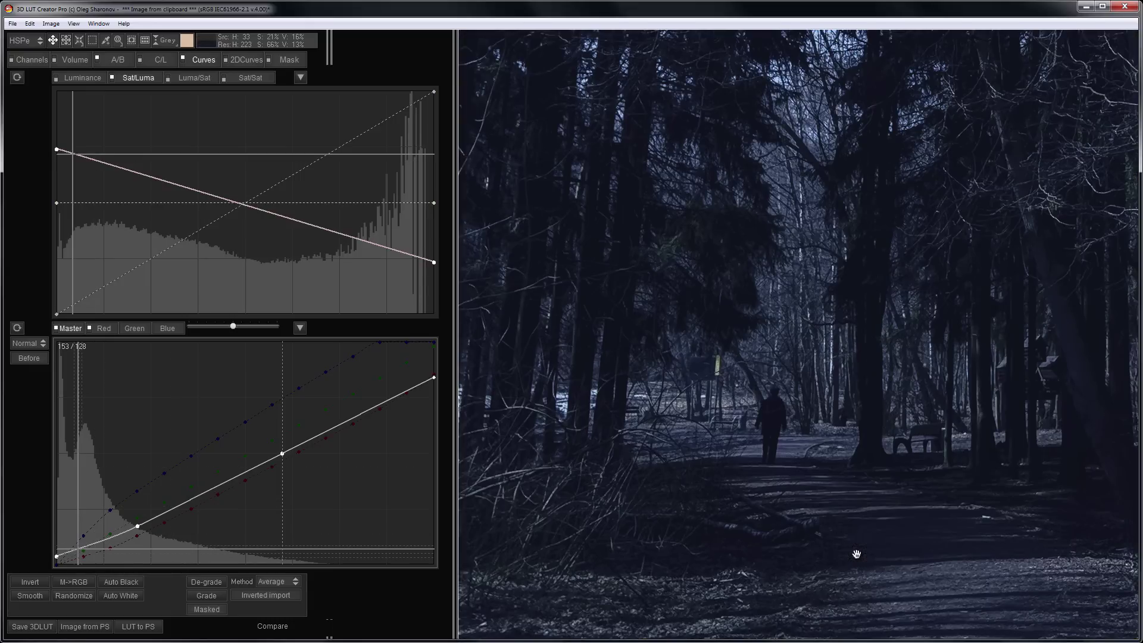
scroll(856, 554, down, 2)
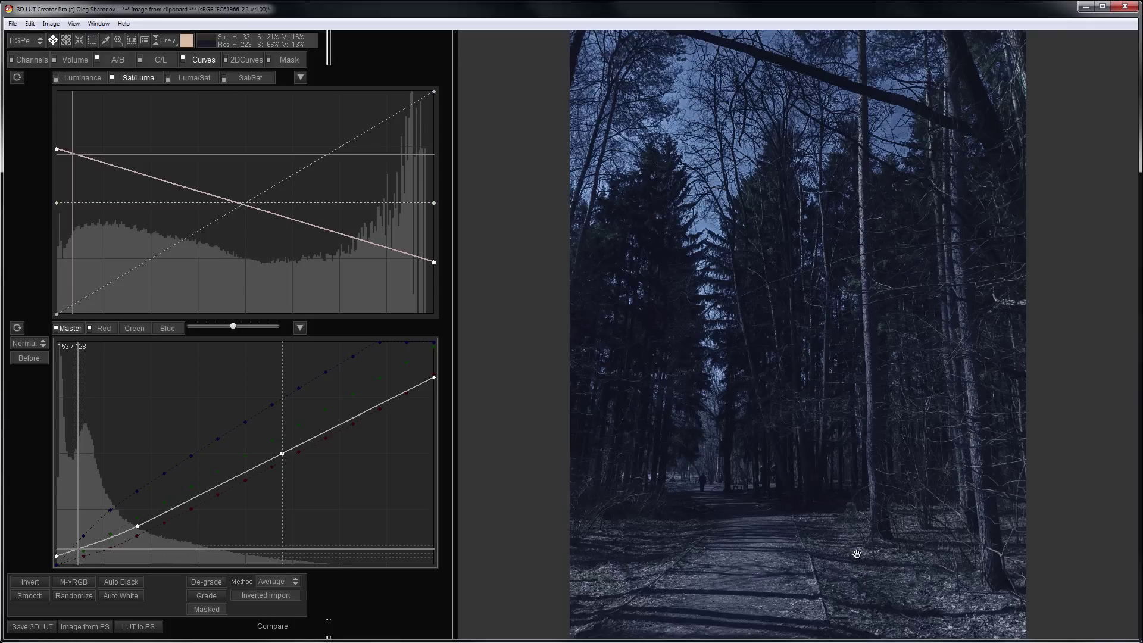